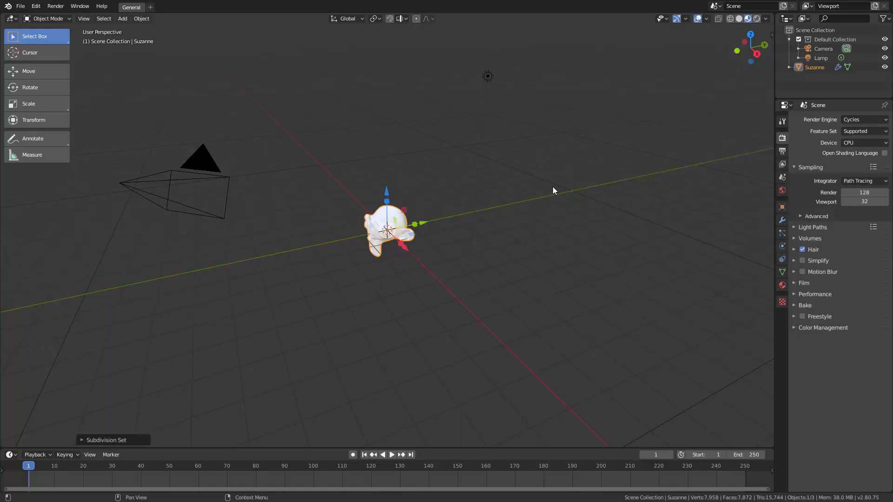
In top view, duplicate the camera and place the copy on the opposite side of the monkey head, about 13 m along negative X
{"action": "left_click", "coordinate": [153, 181]}
{"action": "key", "text": "KP_7"}
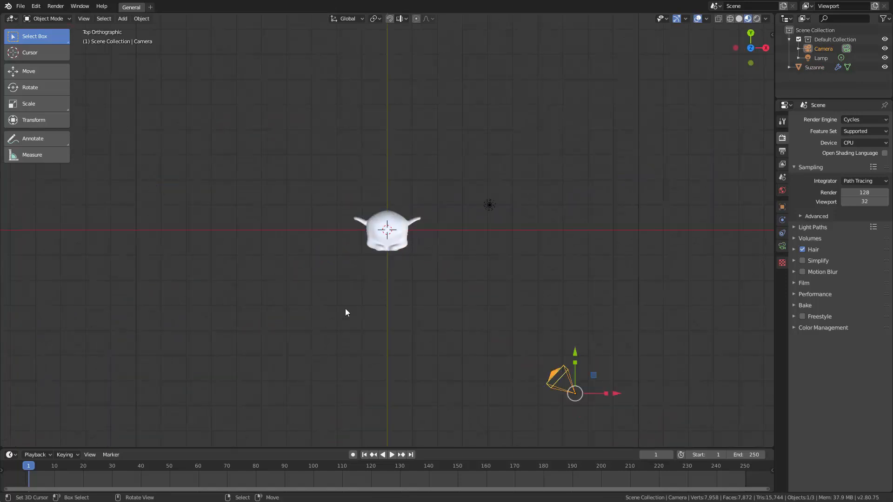
{"action": "middle_click_drag", "start_coordinate": [345, 308], "coordinate": [374, 133], "text": "ctrl"}
{"action": "middle_click_drag", "start_coordinate": [498, 194], "coordinate": [502, 206], "text": "shift"}
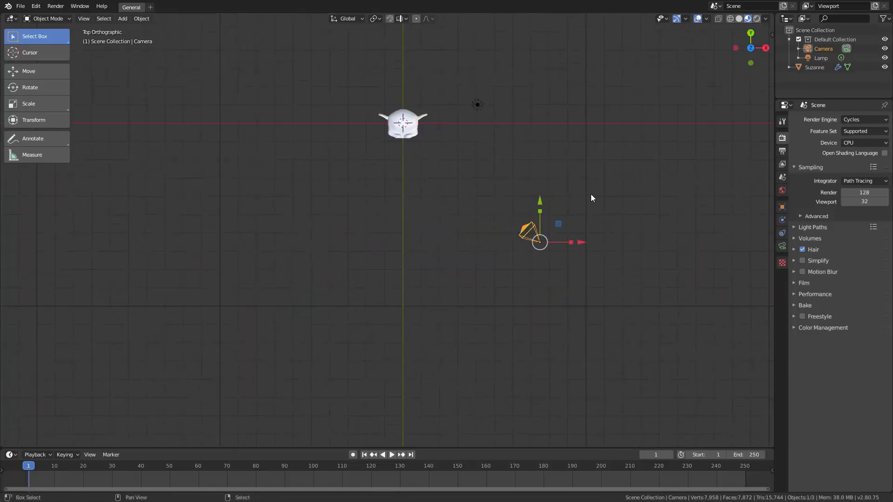
{"action": "key", "text": "shift+d"}
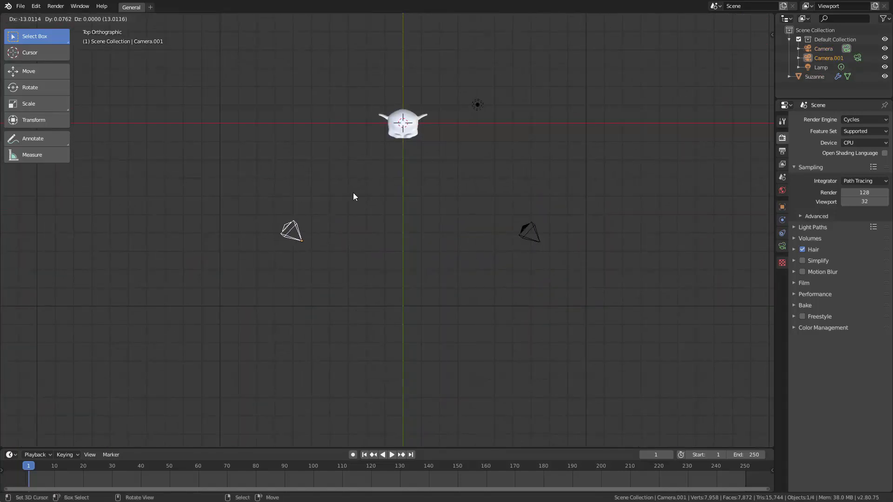
{"action": "left_click", "coordinate": [352, 193]}
Rotate the duplicated camera by about 77° so it faces the monkey head
{"action": "key", "text": "r"}
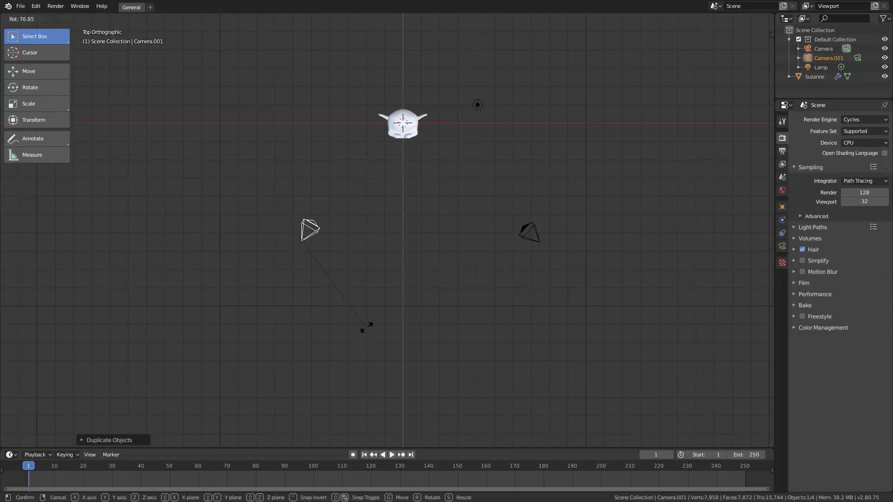
{"action": "left_click", "coordinate": [365, 321]}
{"action": "scroll", "coordinate": [428, 331], "scroll_direction": "up", "scroll_amount": 3}
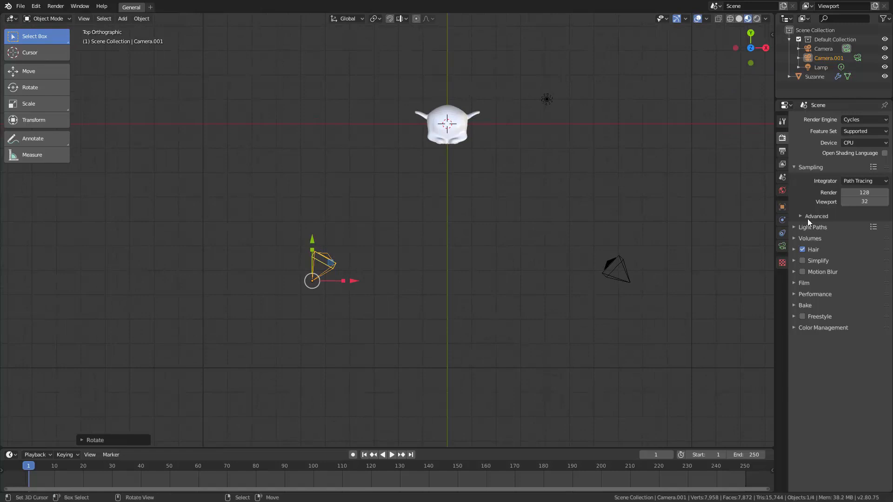
Widen the properties area, enable Stereoscopy in the output settings and expand its options
{"action": "left_click_drag", "start_coordinate": [774, 183], "coordinate": [721, 159]}
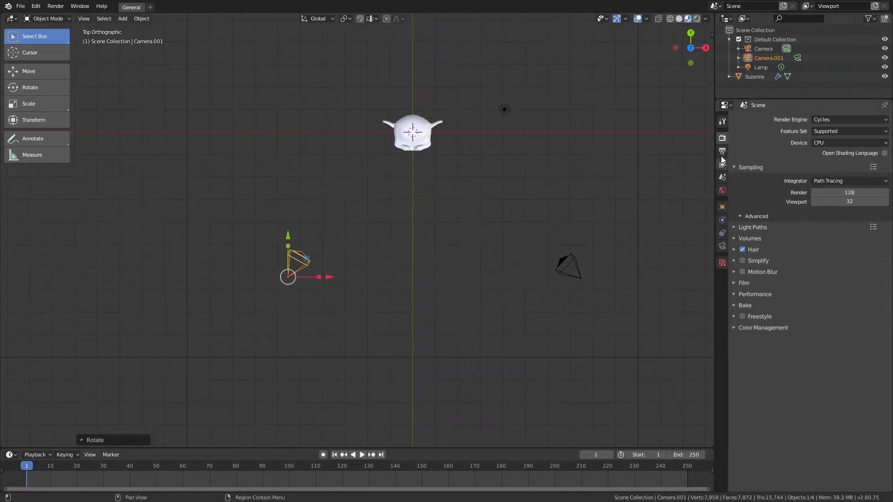
{"action": "left_click", "coordinate": [722, 152]}
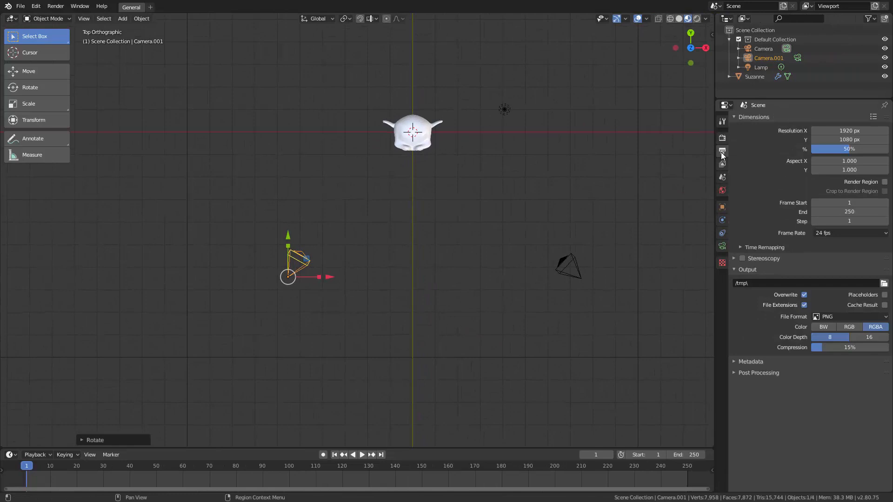
{"action": "left_click", "coordinate": [741, 258]}
{"action": "left_click", "coordinate": [731, 256]}
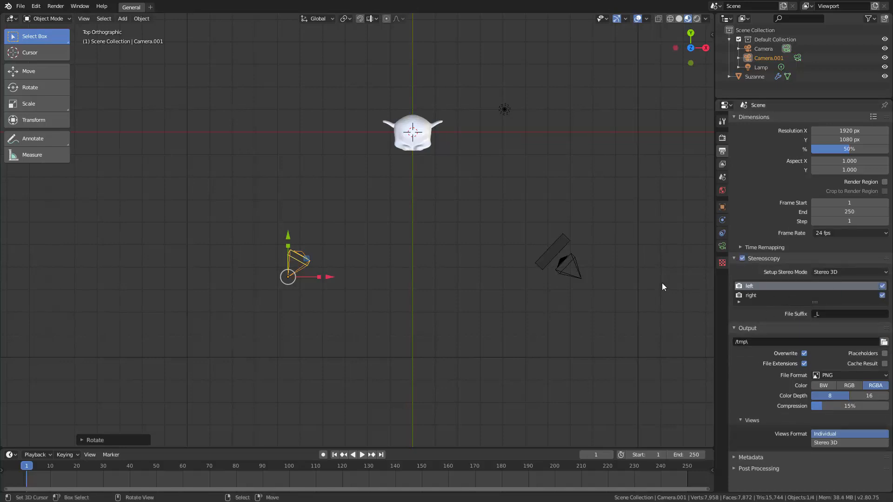
Make the duplicated camera the active view and move it to center the monkey head in its frame
{"action": "key", "text": "KP_0"}
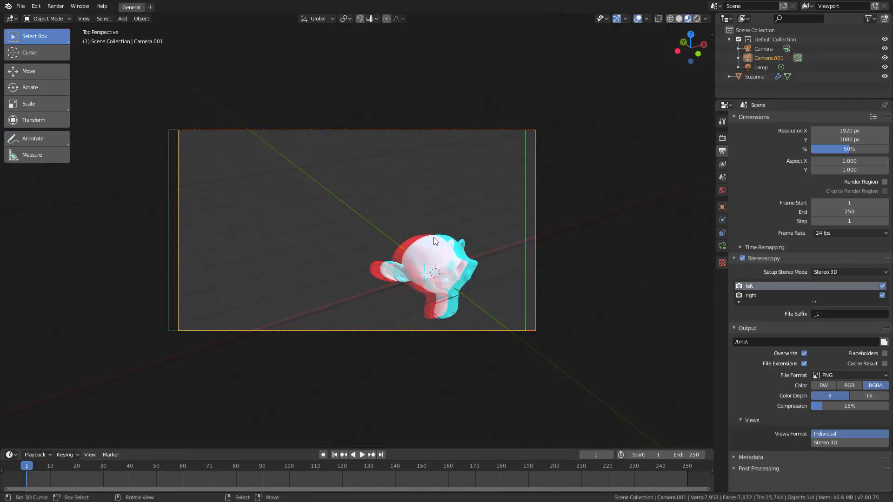
{"action": "key", "text": "g"}
{"action": "left_click", "coordinate": [394, 218]}
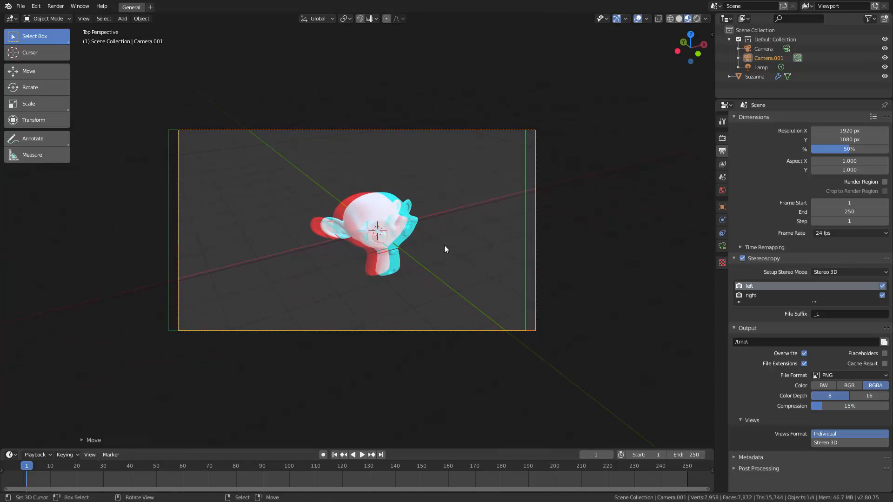
Set the stereo mode to Multi-View and check the scene through the active camera
{"action": "middle_click_drag", "start_coordinate": [485, 211], "coordinate": [366, 270]}
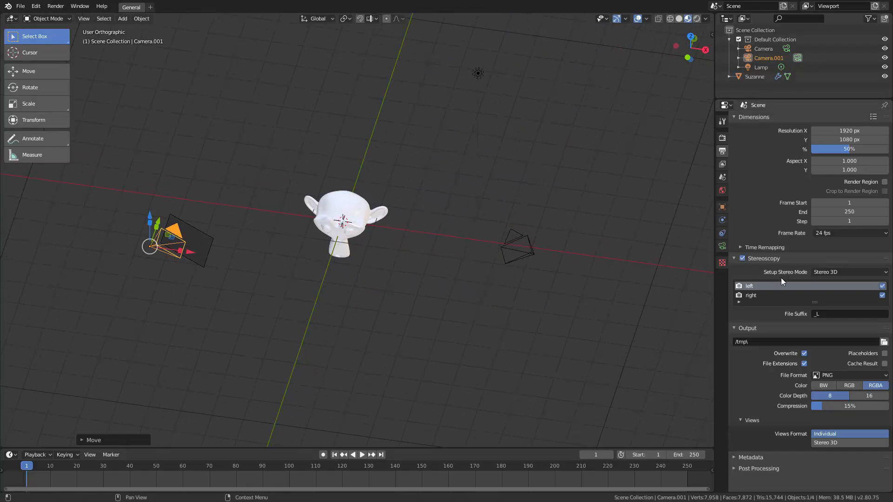
{"action": "left_click", "coordinate": [836, 272]}
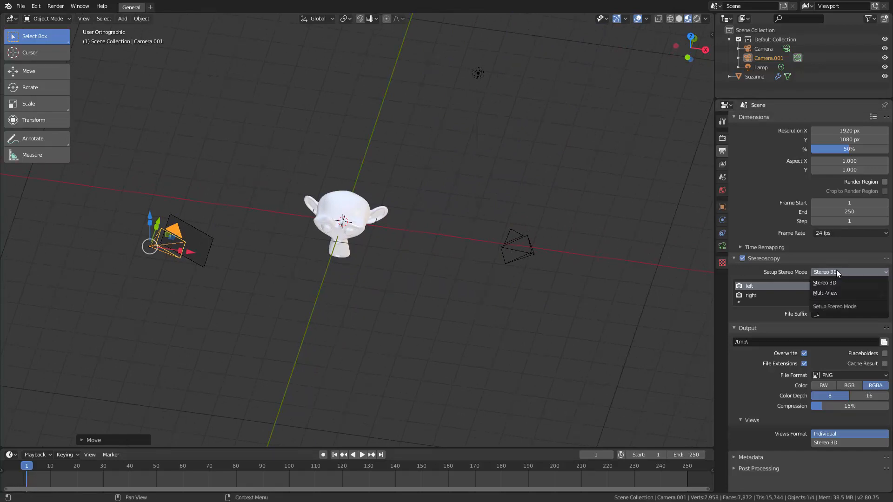
{"action": "left_click", "coordinate": [822, 294]}
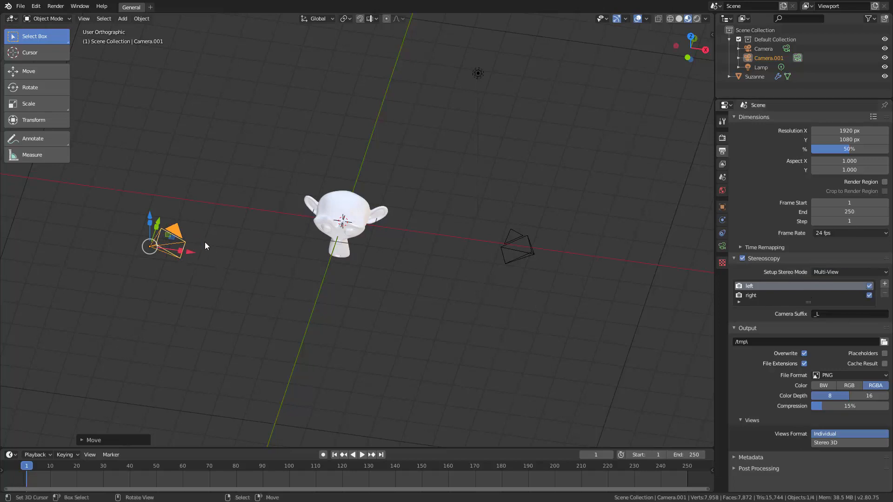
{"action": "key", "text": "KP_0"}
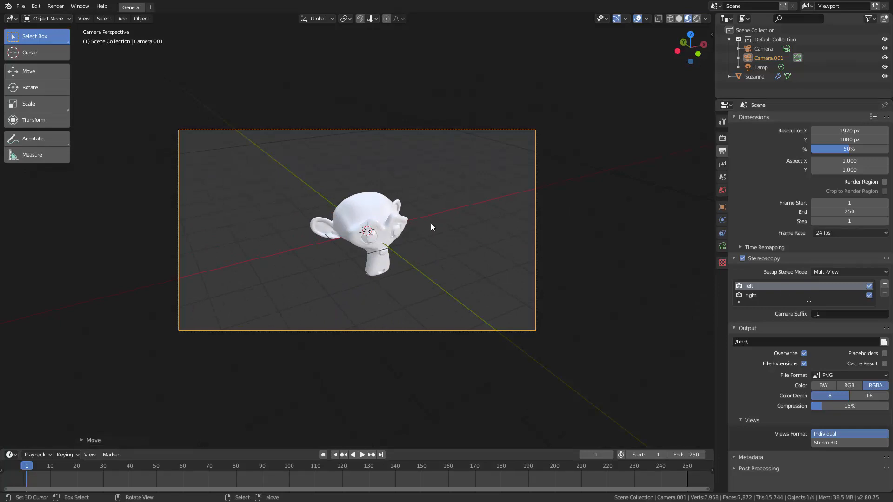
{"action": "middle_click_drag", "start_coordinate": [466, 205], "coordinate": [462, 276]}
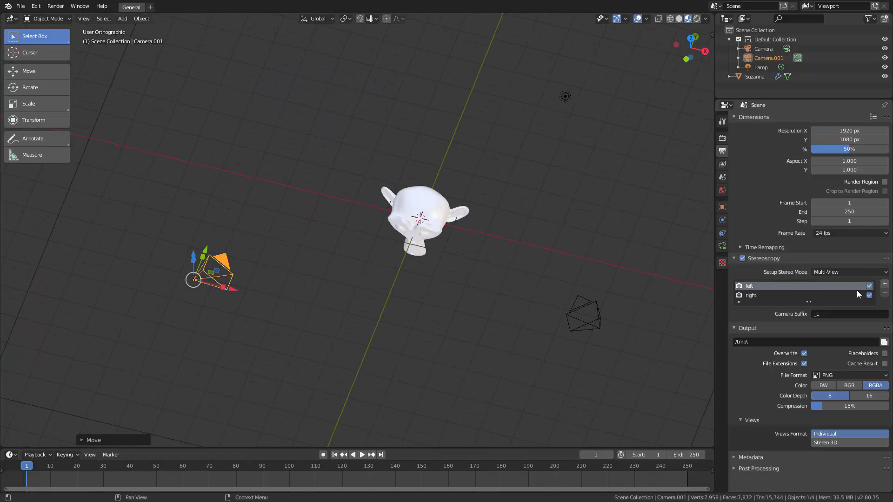
Add two render views to the Multi-View list and disable the default left and right views
{"action": "left_click", "coordinate": [884, 285]}
{"action": "left_click", "coordinate": [885, 284]}
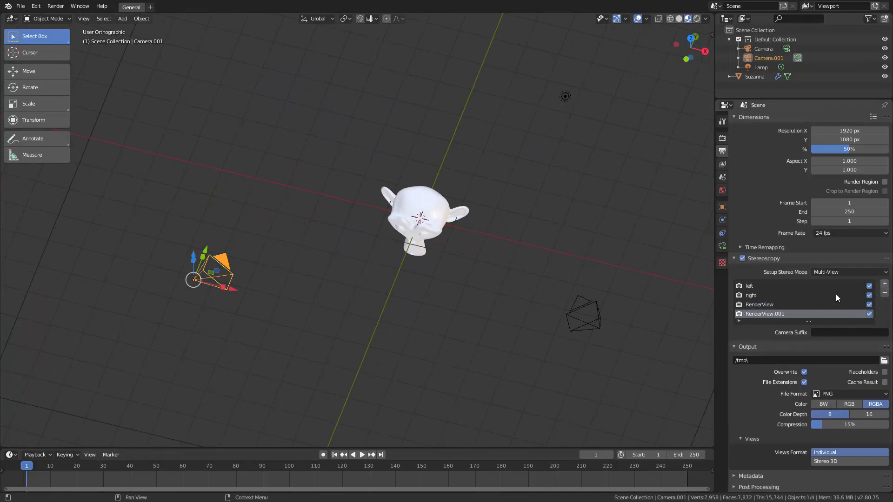
{"action": "left_click", "coordinate": [868, 286]}
{"action": "left_click", "coordinate": [868, 295]}
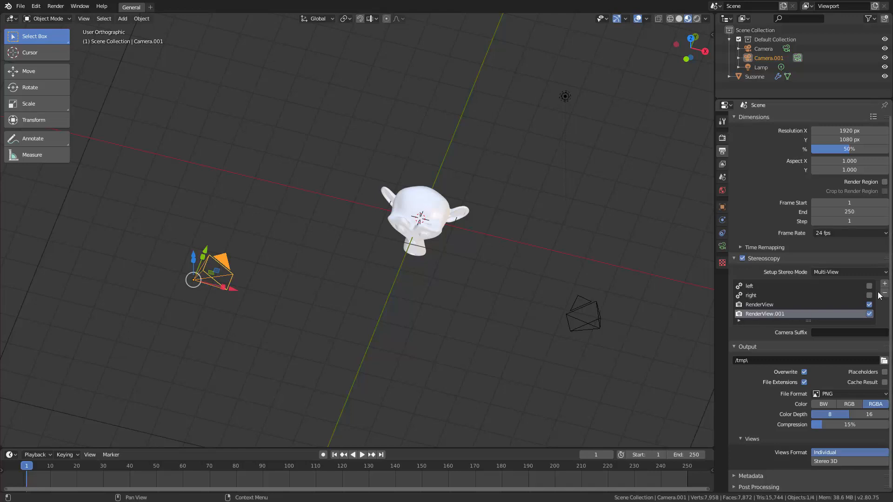
{"action": "left_click", "coordinate": [751, 294]}
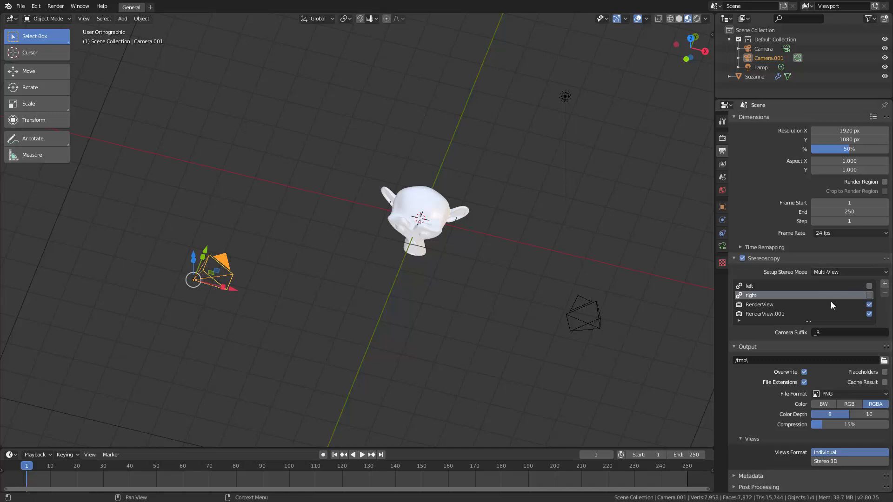
Enlarge the render view list and rename the two added views cam1 and cam2
{"action": "left_click_drag", "start_coordinate": [812, 320], "coordinate": [808, 349]}
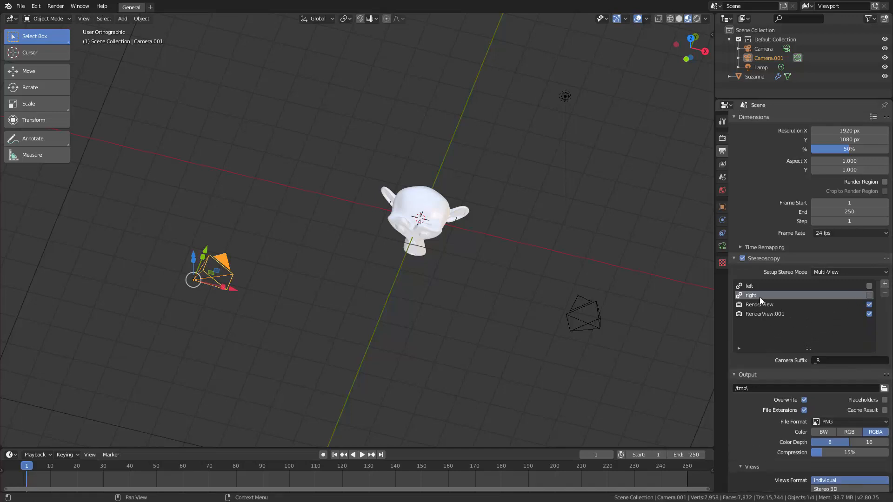
{"action": "double_click", "coordinate": [760, 305]}
{"action": "type", "text": "cam1"}
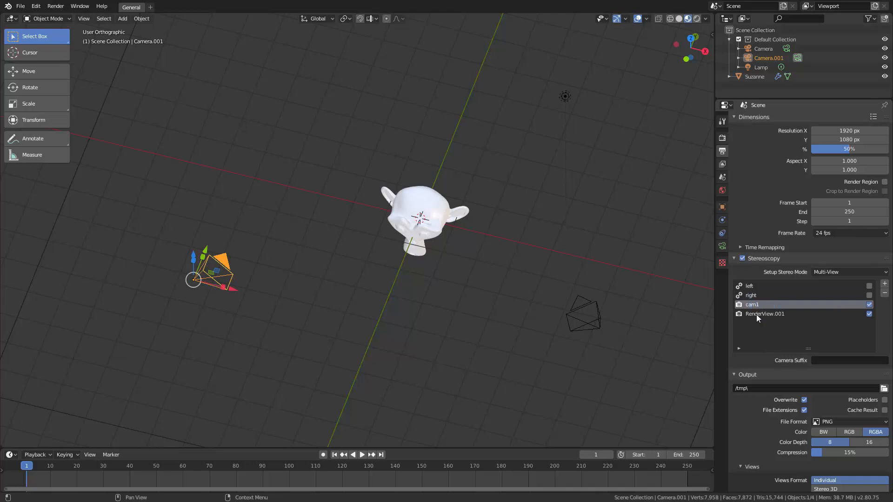
{"action": "double_click", "coordinate": [755, 315]}
{"action": "type", "text": "cam2"}
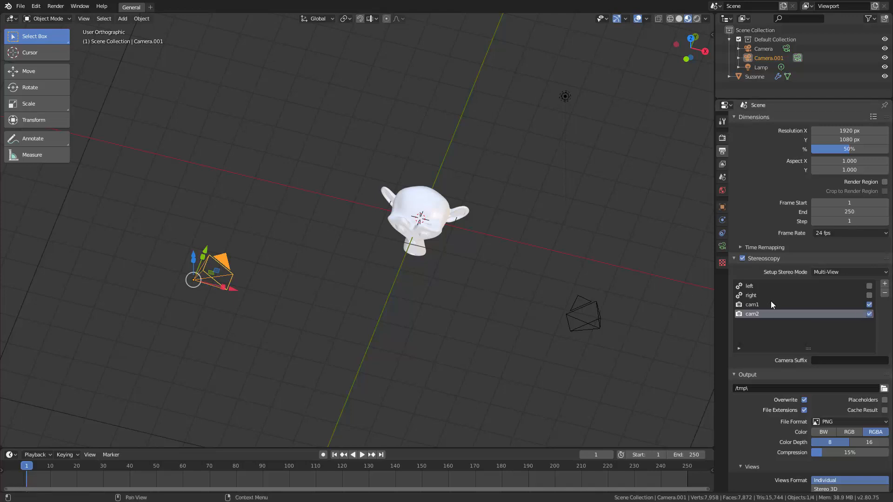
Set the camera suffix of the cam1 view to _R
{"action": "left_click", "coordinate": [754, 306]}
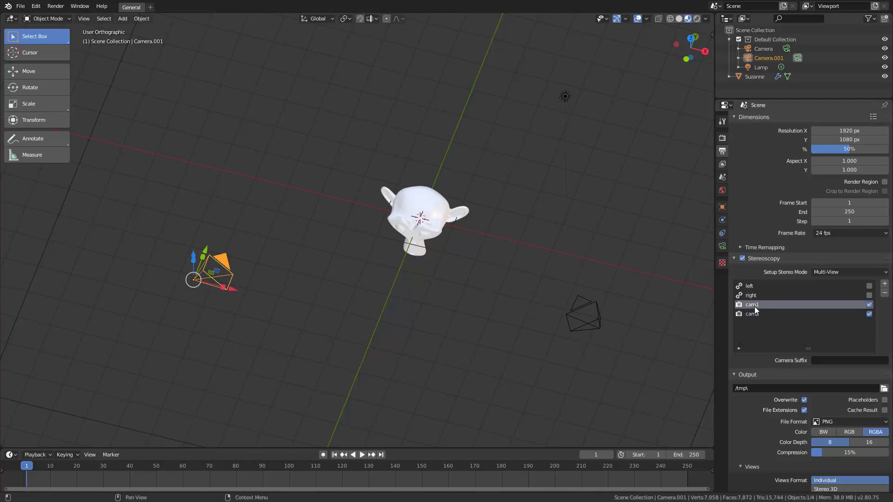
{"action": "left_click", "coordinate": [826, 359]}
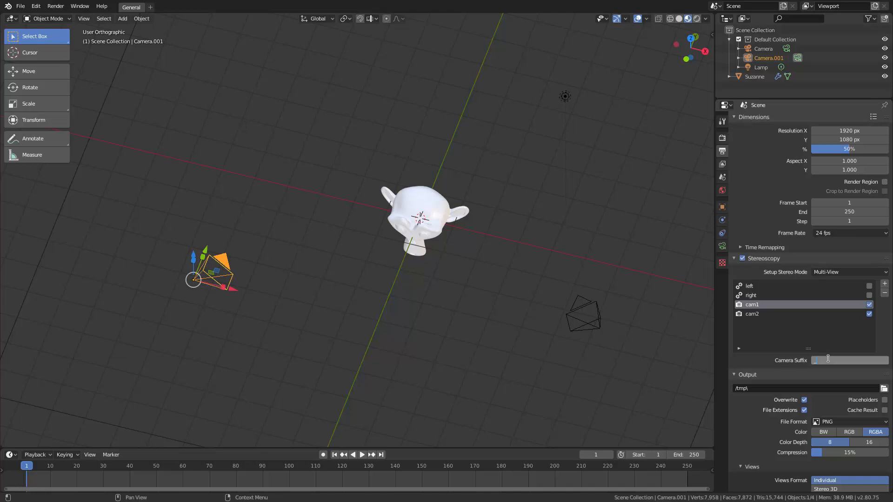
{"action": "type", "text": "R"}
{"action": "key", "text": "Return"}
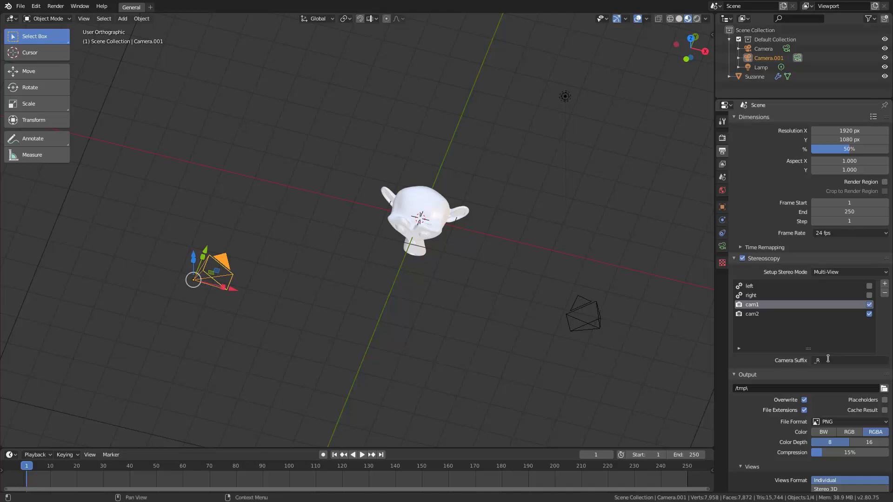
Set the camera suffix of the cam2 view to _L
{"action": "left_click", "coordinate": [751, 313]}
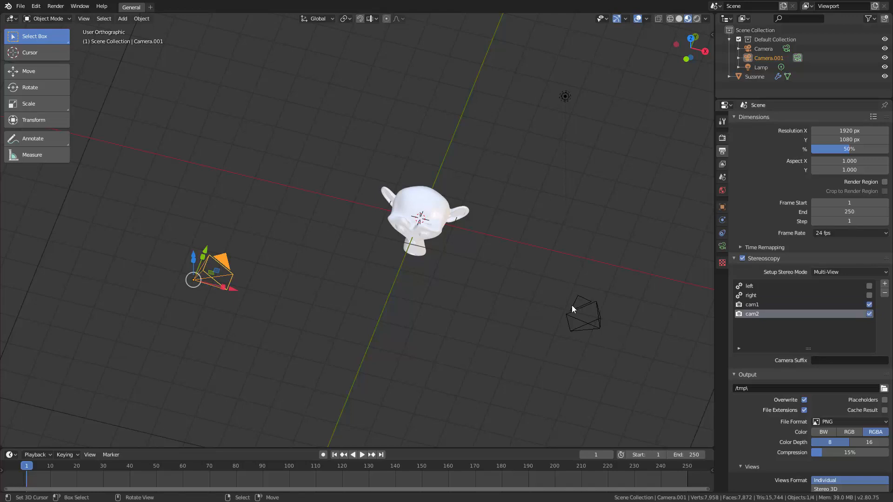
{"action": "left_click", "coordinate": [831, 360]}
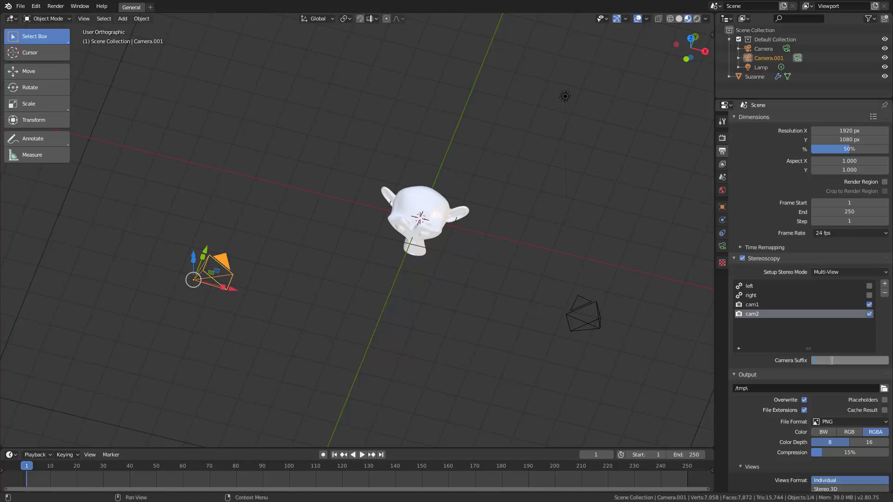
{"action": "type", "text": "_L"}
{"action": "key", "text": "Return"}
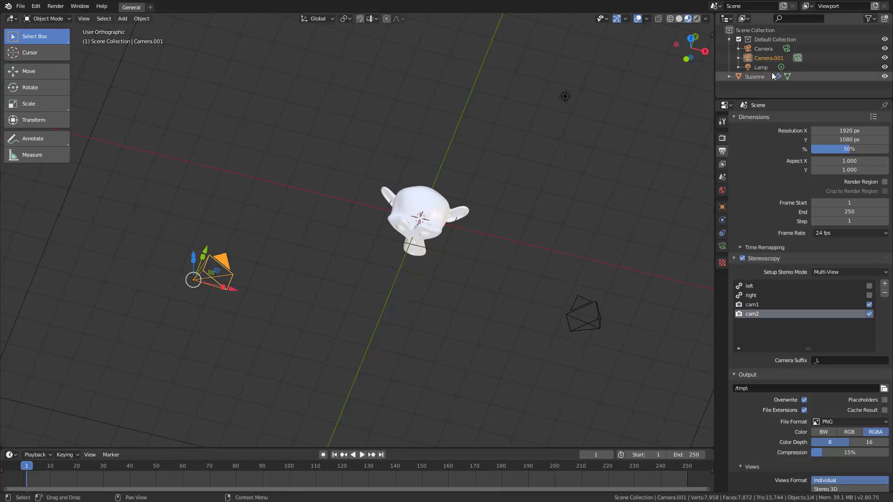
Rename the duplicated camera object Camera.001 as Camera_R
{"action": "double_click", "coordinate": [773, 56]}
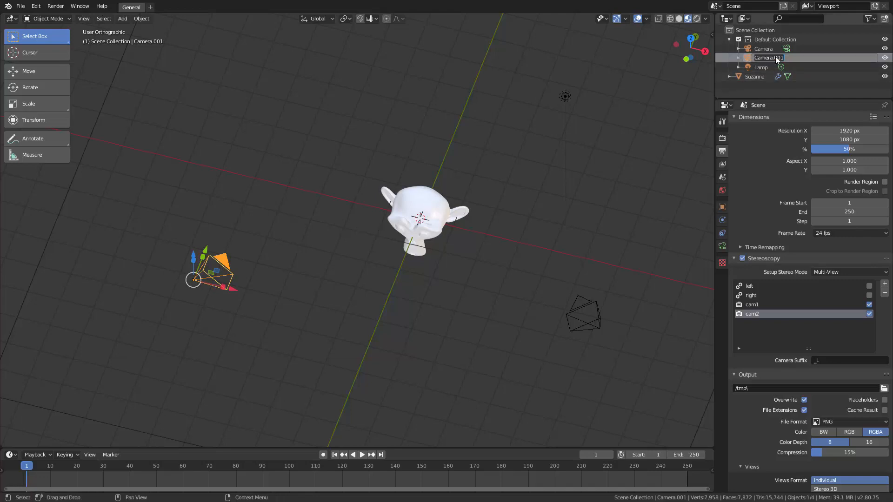
{"action": "left_click_drag", "start_coordinate": [773, 57], "coordinate": [794, 59]}
{"action": "type", "text": "_R"}
{"action": "key", "text": "Return"}
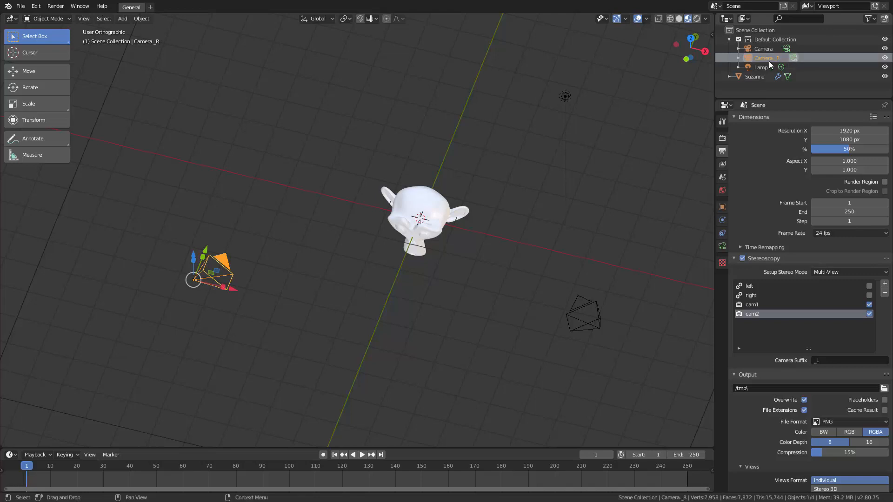
{"action": "double_click", "coordinate": [773, 58]}
{"action": "key", "text": "BackSpace"}
{"action": "key", "text": "Return"}
Rename the original camera object as Camera_L
{"action": "left_click", "coordinate": [767, 48]}
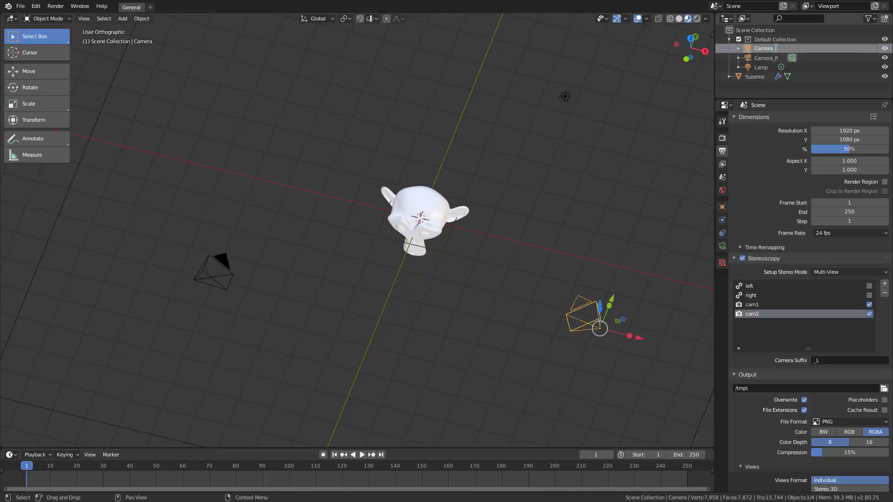
{"action": "type", "text": "_L"}
{"action": "key", "text": "Return"}
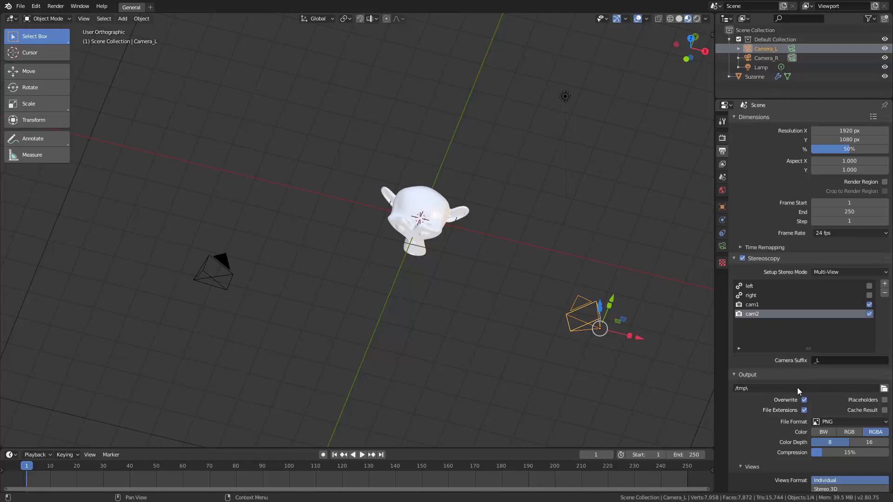
Set the render output folder to the Desktop
{"action": "left_click", "coordinate": [884, 388]}
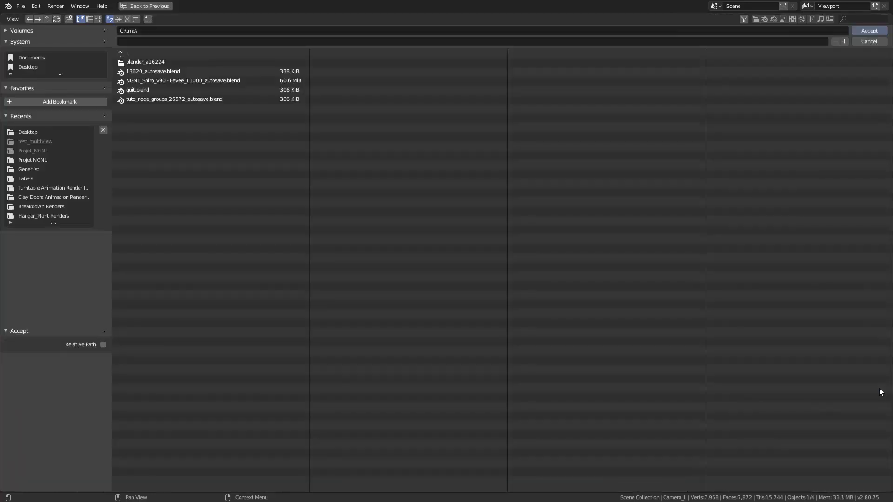
{"action": "left_click", "coordinate": [29, 133]}
{"action": "left_click", "coordinate": [869, 31]}
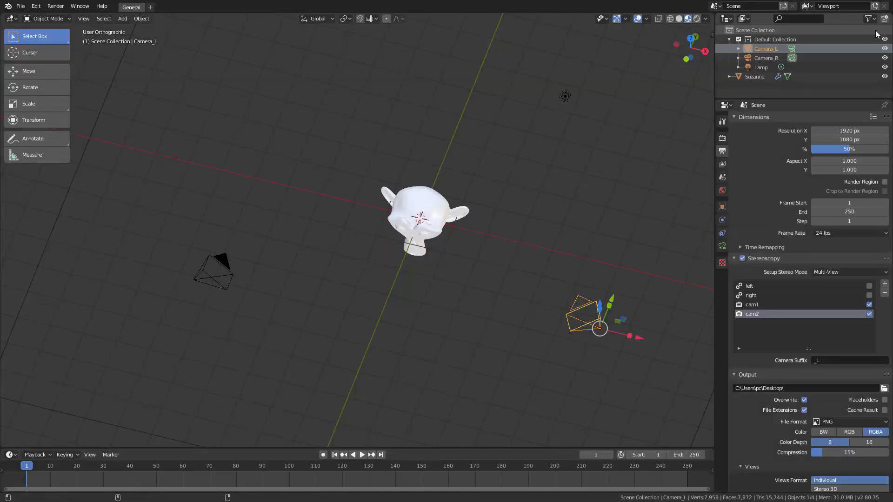
Review the Views Format options, set the animation's end frame to 1 and render the single-frame animation
{"action": "scroll", "coordinate": [768, 373], "scroll_direction": "down", "scroll_amount": 2}
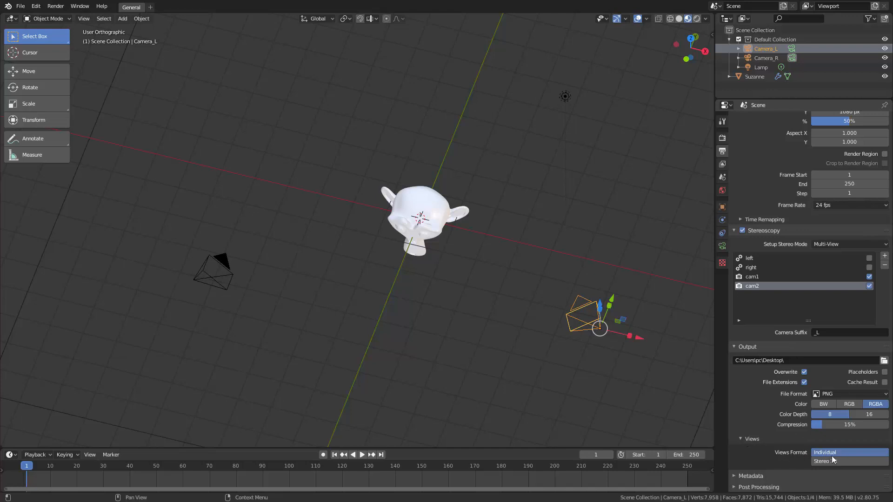
{"action": "scroll", "coordinate": [832, 456], "scroll_direction": "up", "scroll_amount": 2}
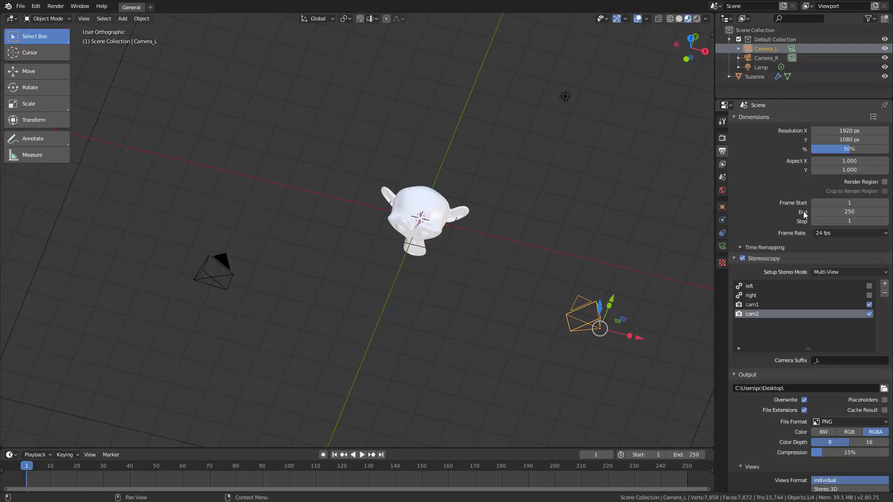
{"action": "type", "text": "1"}
{"action": "key", "text": "Return"}
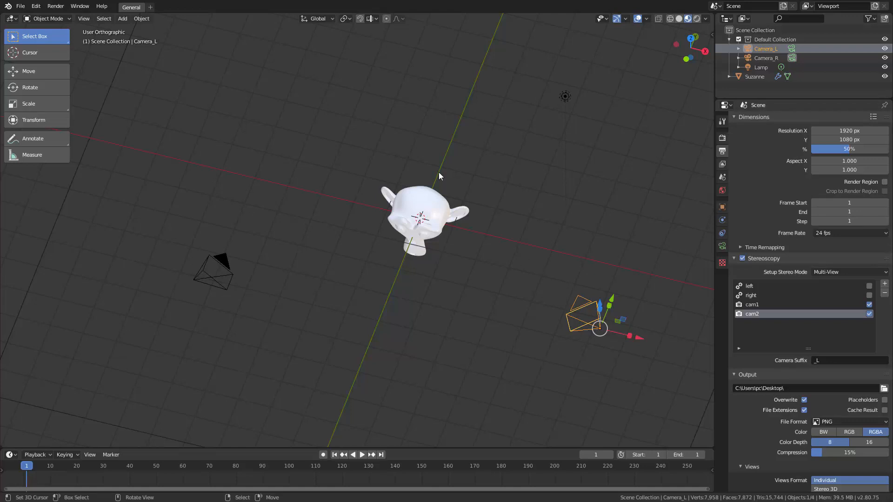
{"action": "key", "text": "F12"}
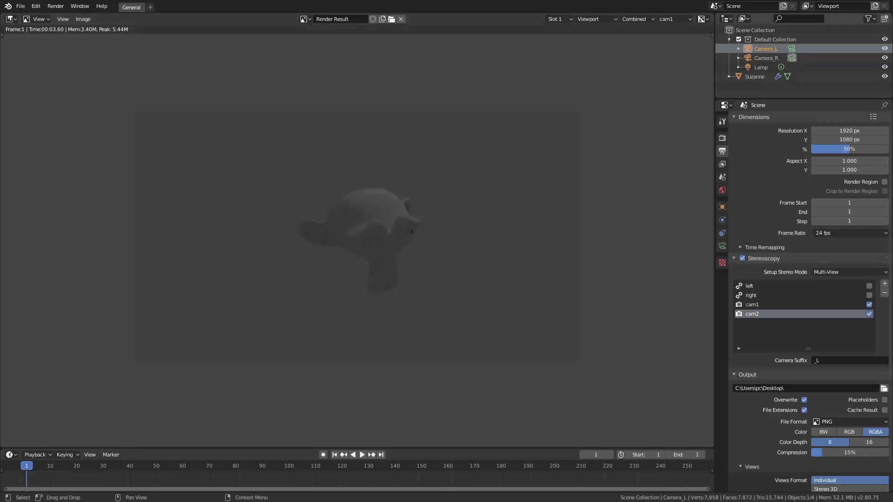
Switch to Photos to compare the rendered images 0001_R.png and 0001_L.png, and close the viewer
{"action": "left_click_drag", "start_coordinate": [790, 0], "coordinate": [402, 44]}
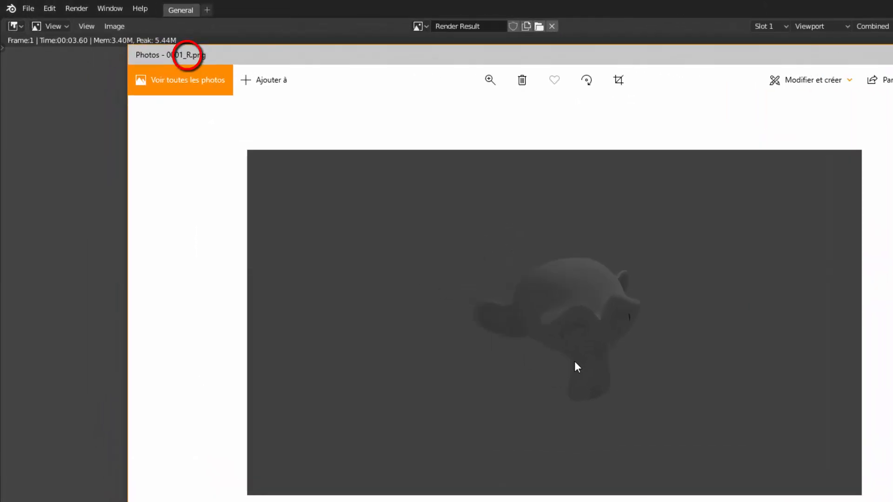
{"action": "key", "text": "Left"}
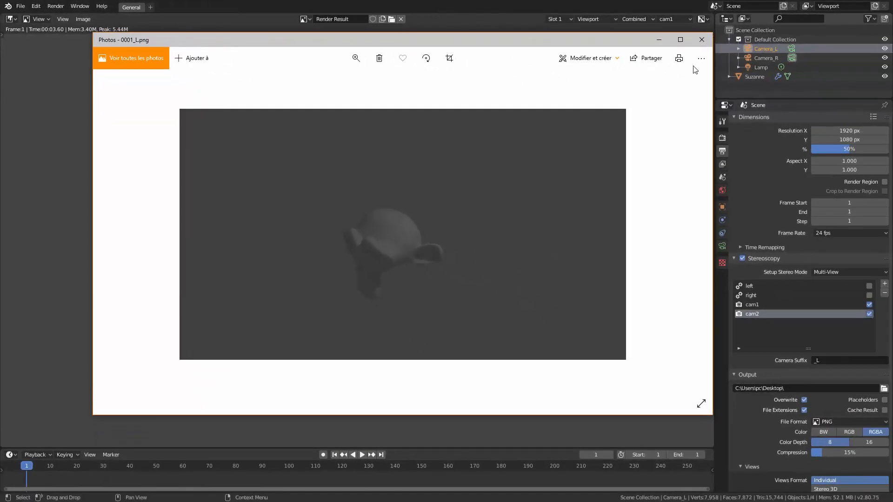
{"action": "left_click", "coordinate": [701, 39]}
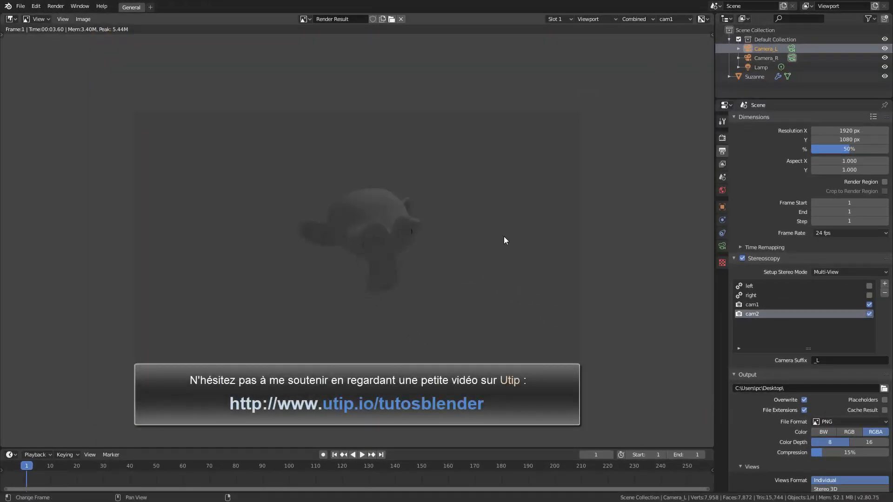